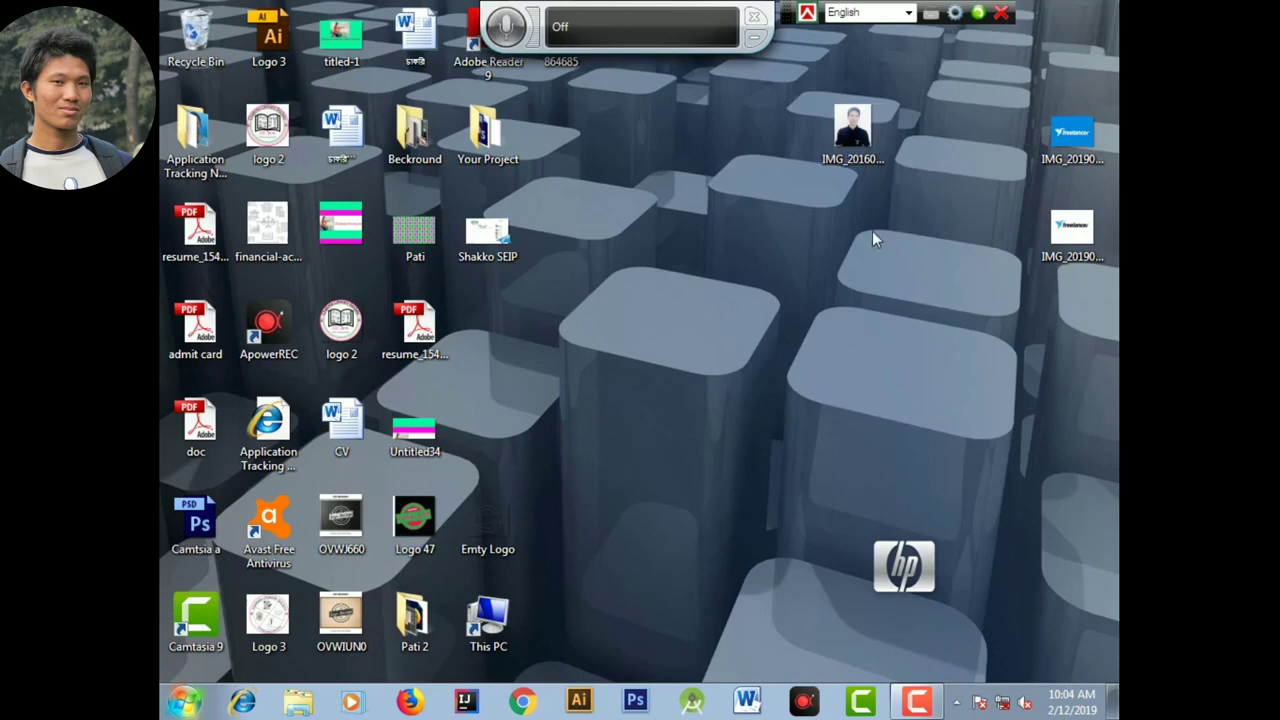
Open the IMG_20160530_102351 photo from the desktop for editing in Paint and look over the whole picture.
left_click(868, 143)
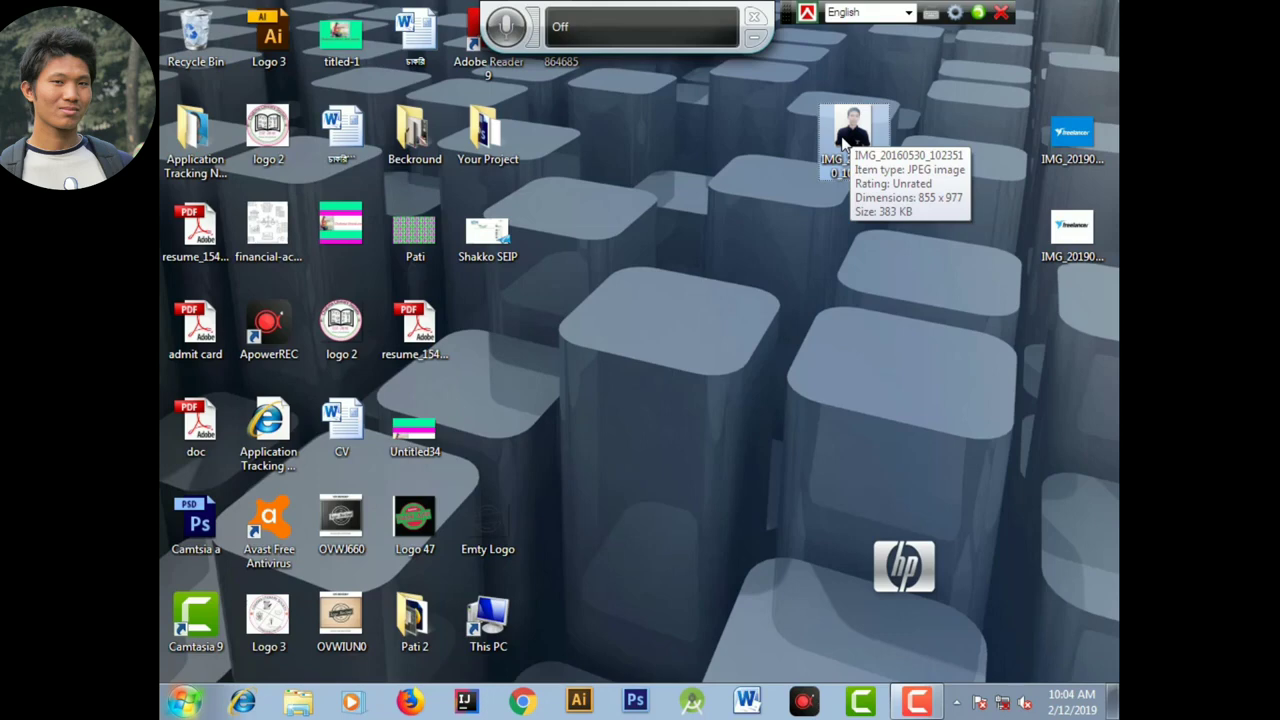
right_click(843, 143)
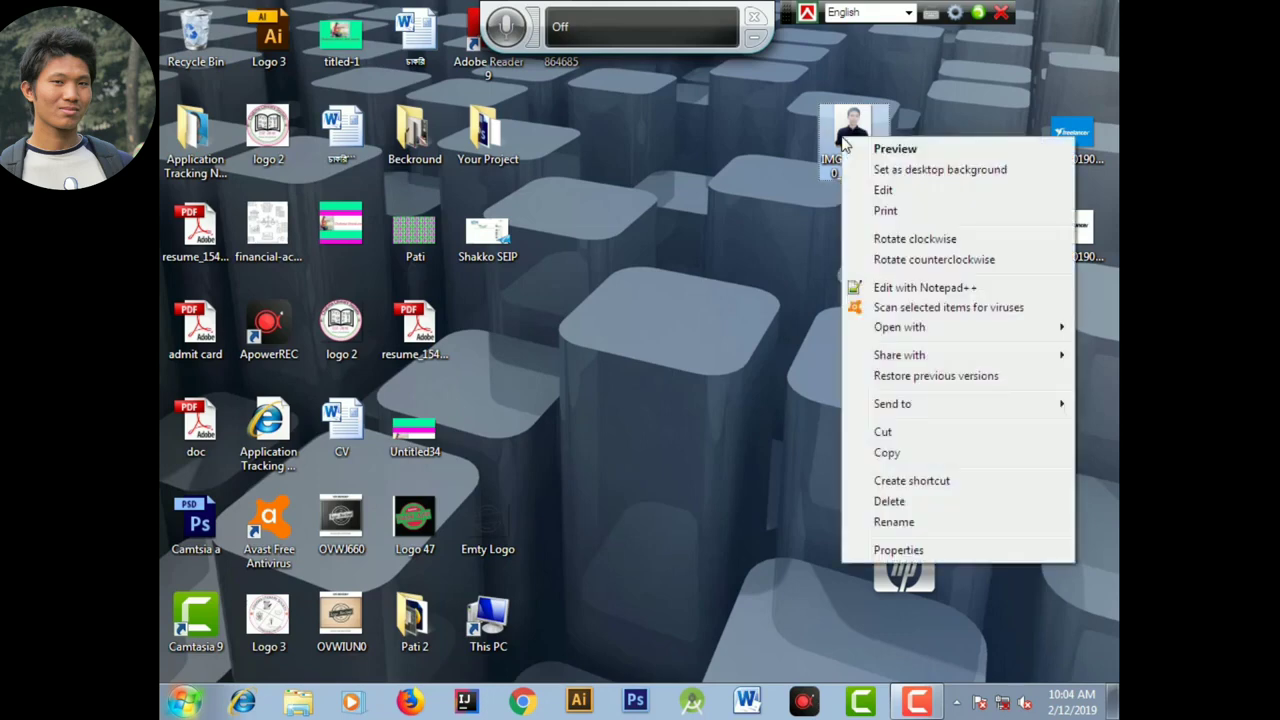
left_click(885, 191)
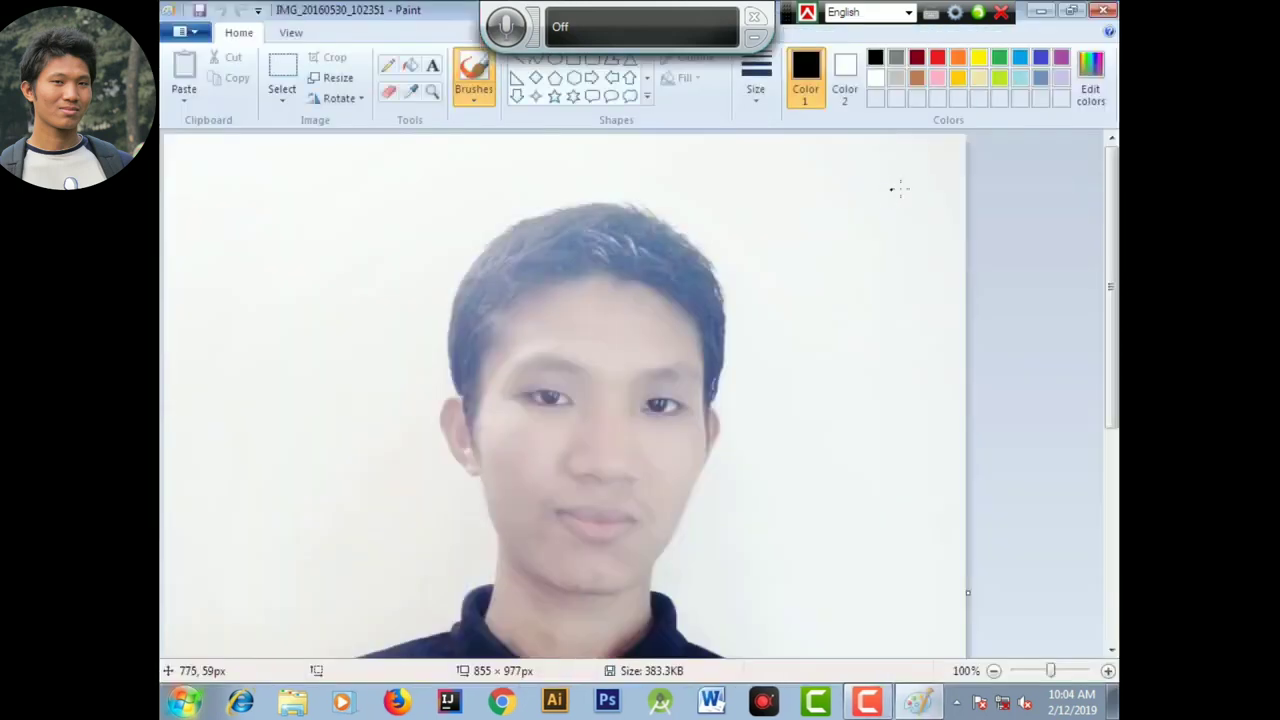
scroll(800, 315, "down", 6)
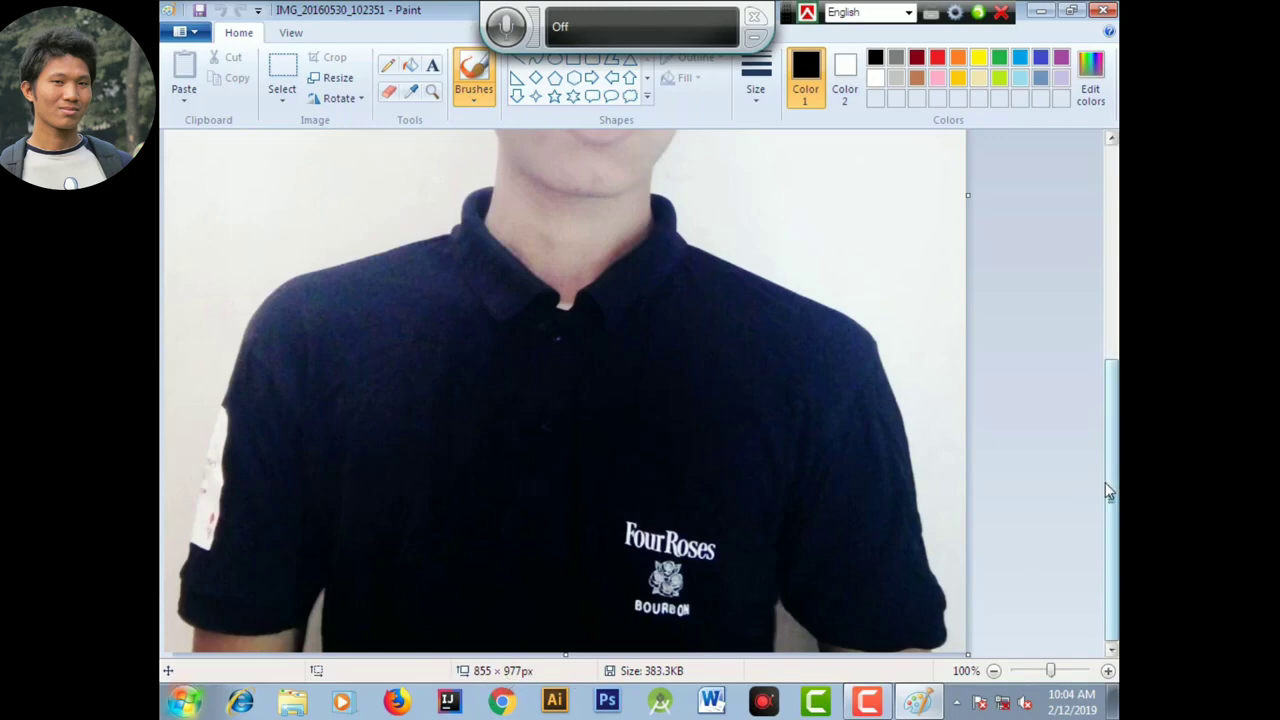
scroll(1117, 425, "up", 5)
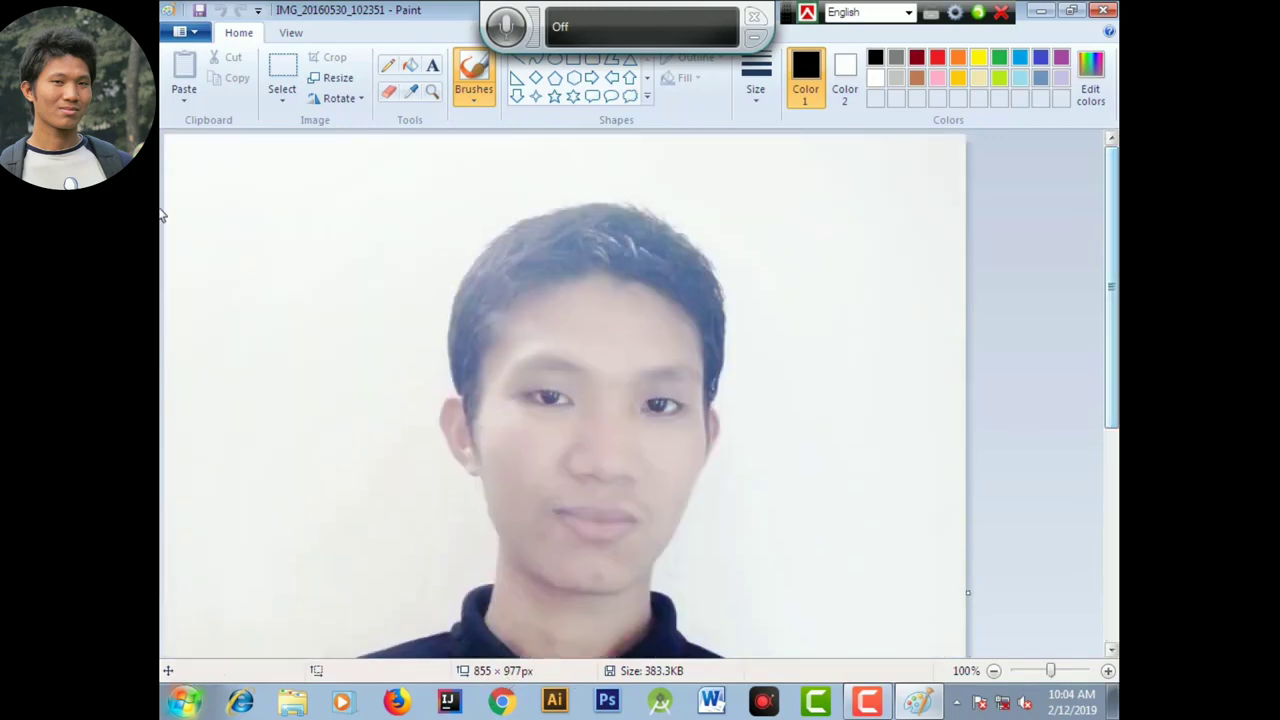
Start resizing the photo by pixels and set the vertical size to 300 with the aspect ratio maintained.
left_click(343, 83)
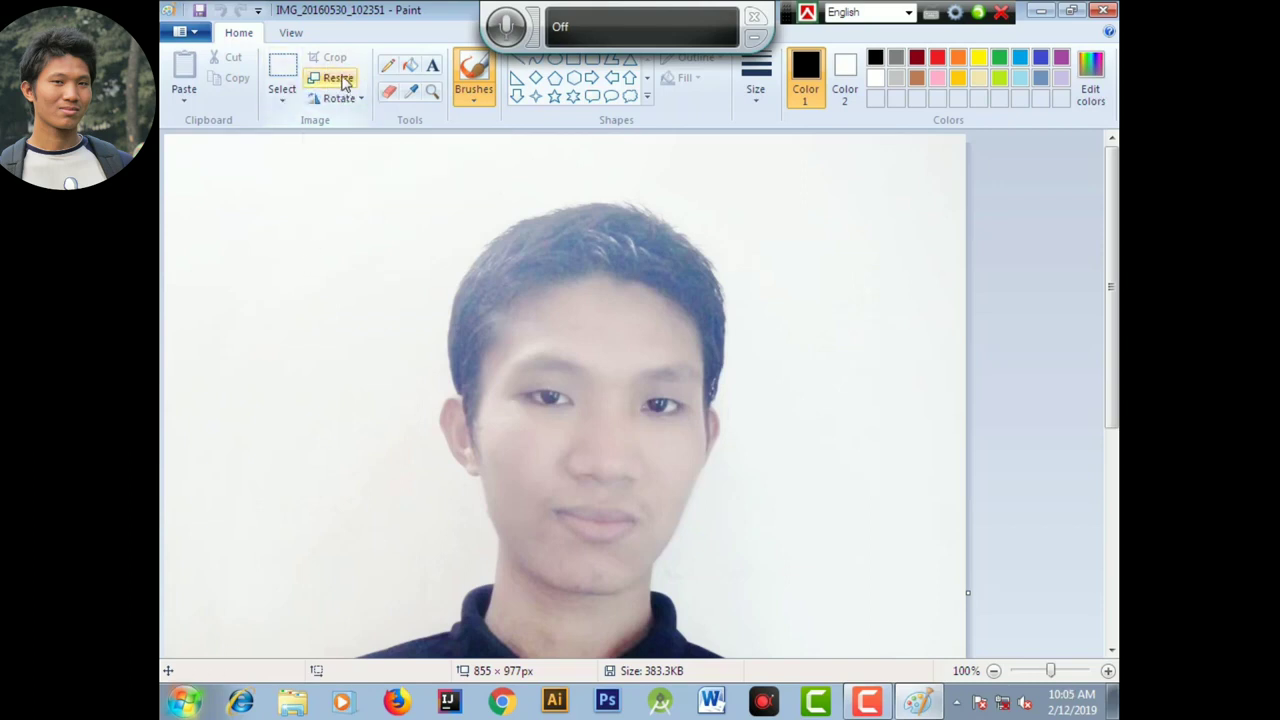
left_click(341, 83)
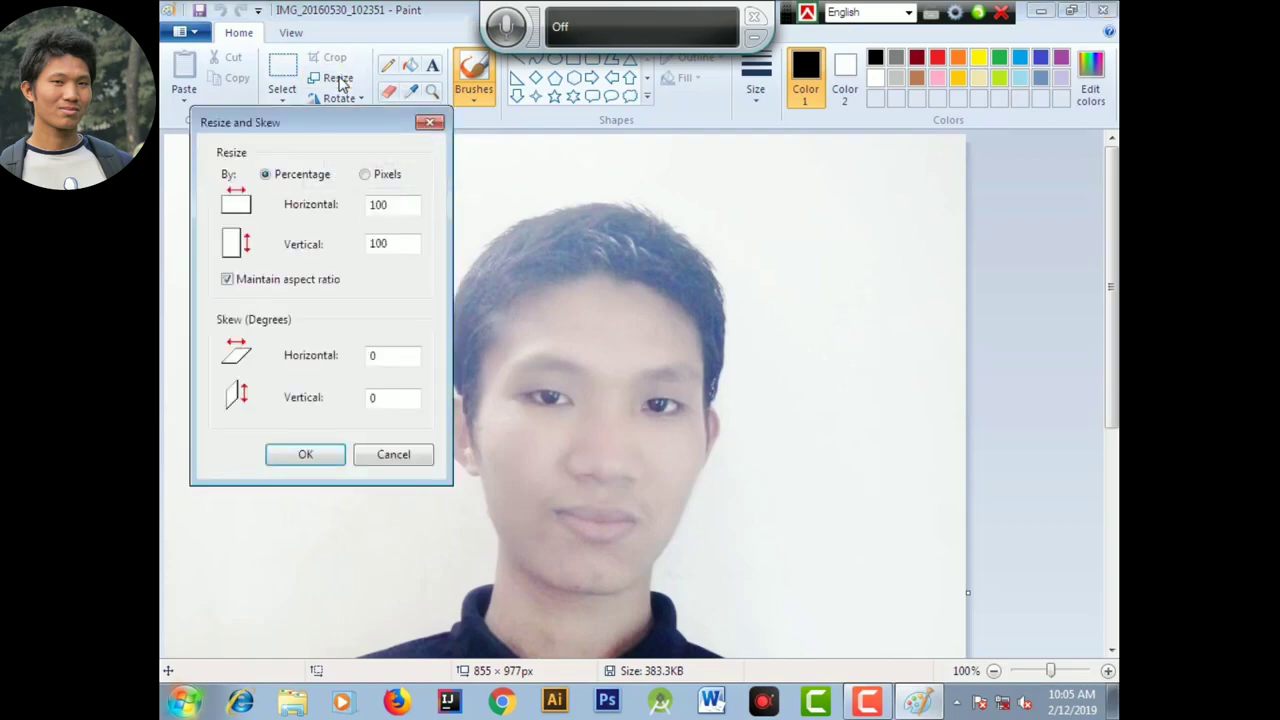
left_click(366, 176)
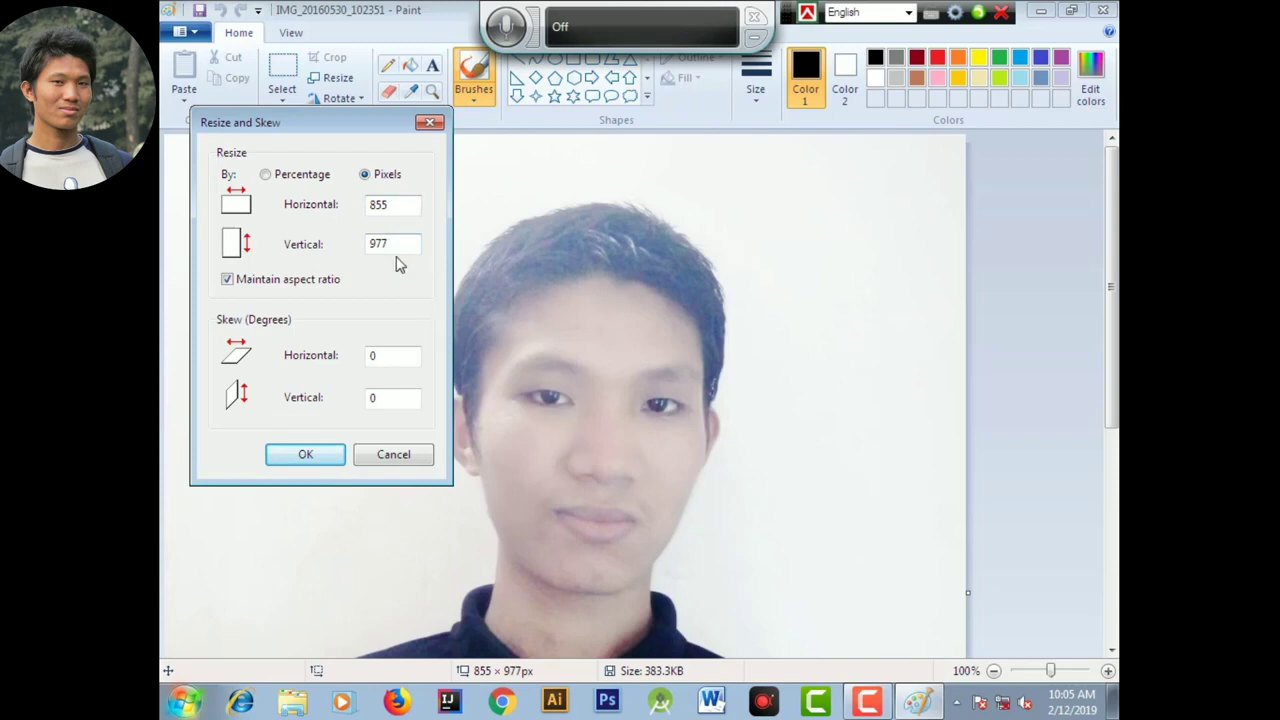
double_click(398, 204)
type("30")
double_click(384, 245)
type("3")
Stop maintaining the aspect ratio and set the horizontal and vertical sizes to 300 pixels each.
left_click(228, 281)
left_click_drag(397, 203, 322, 221)
right_click(316, 229)
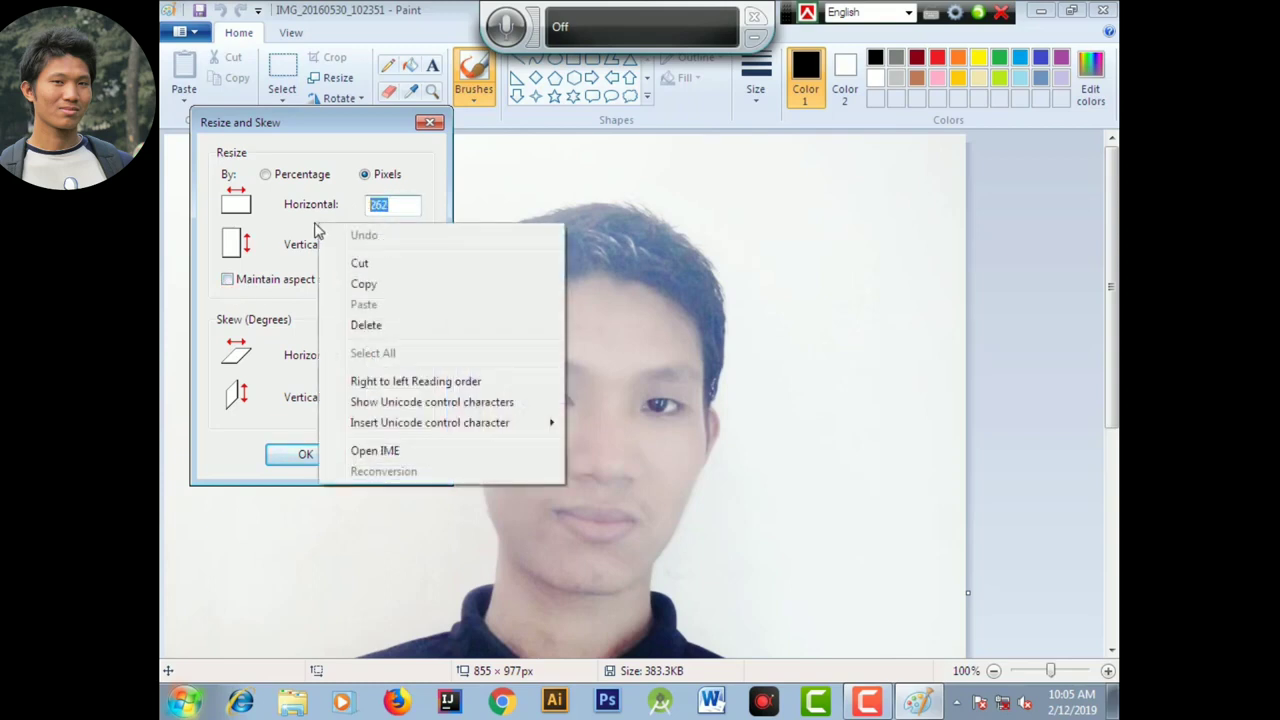
left_click(418, 203)
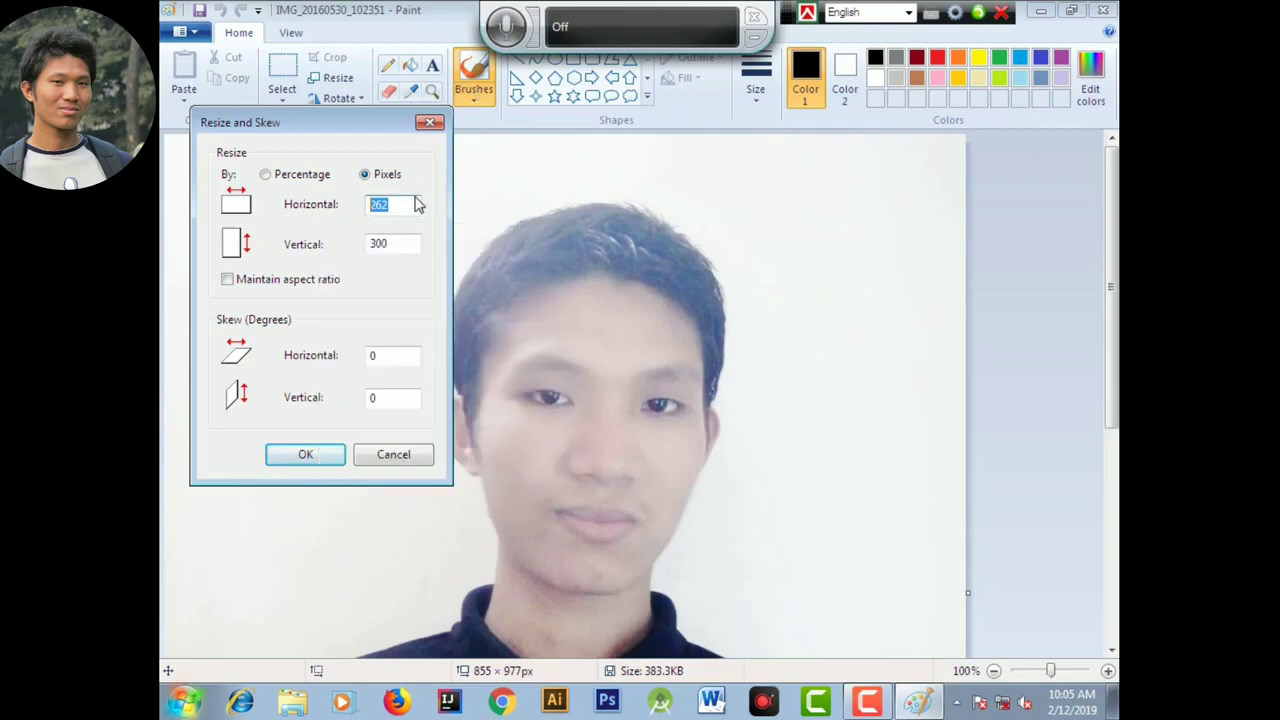
type("300")
key("Tab")
type("3")
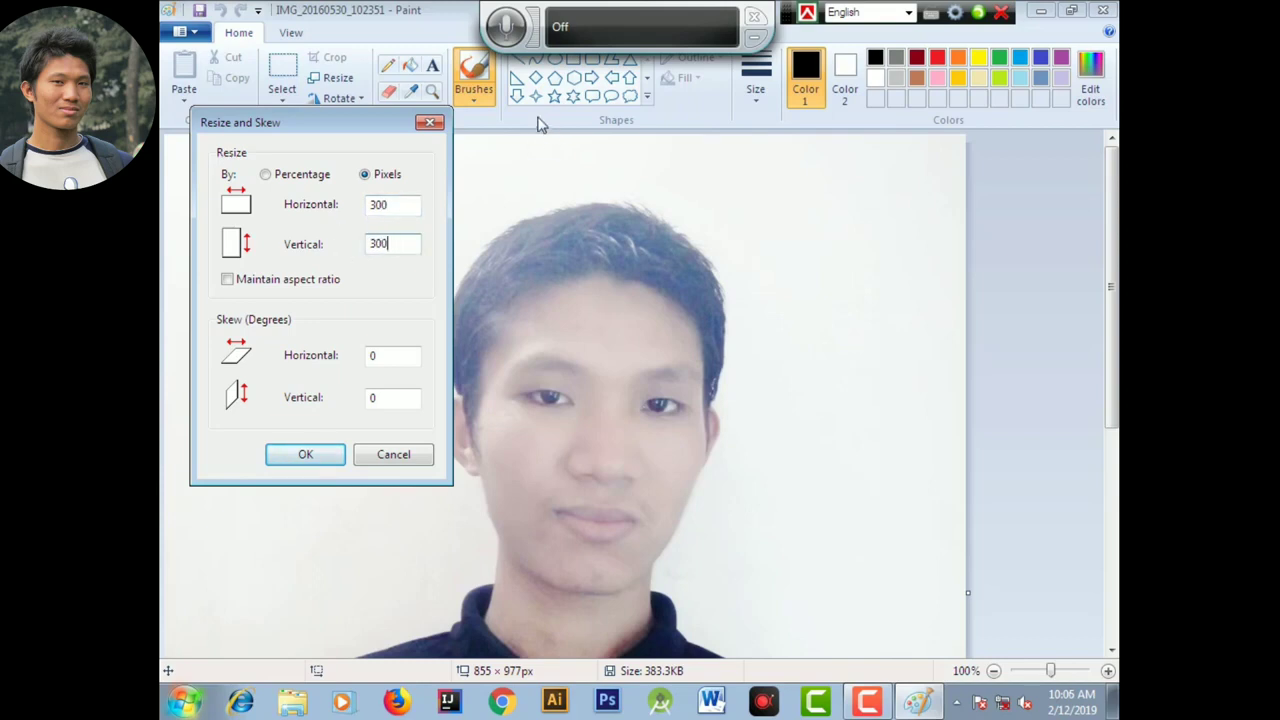
Toggle the aspect ratio lock on and off, re-enter 300 by 300 pixels and apply the resize.
left_click(227, 281)
left_click(228, 280)
double_click(399, 206)
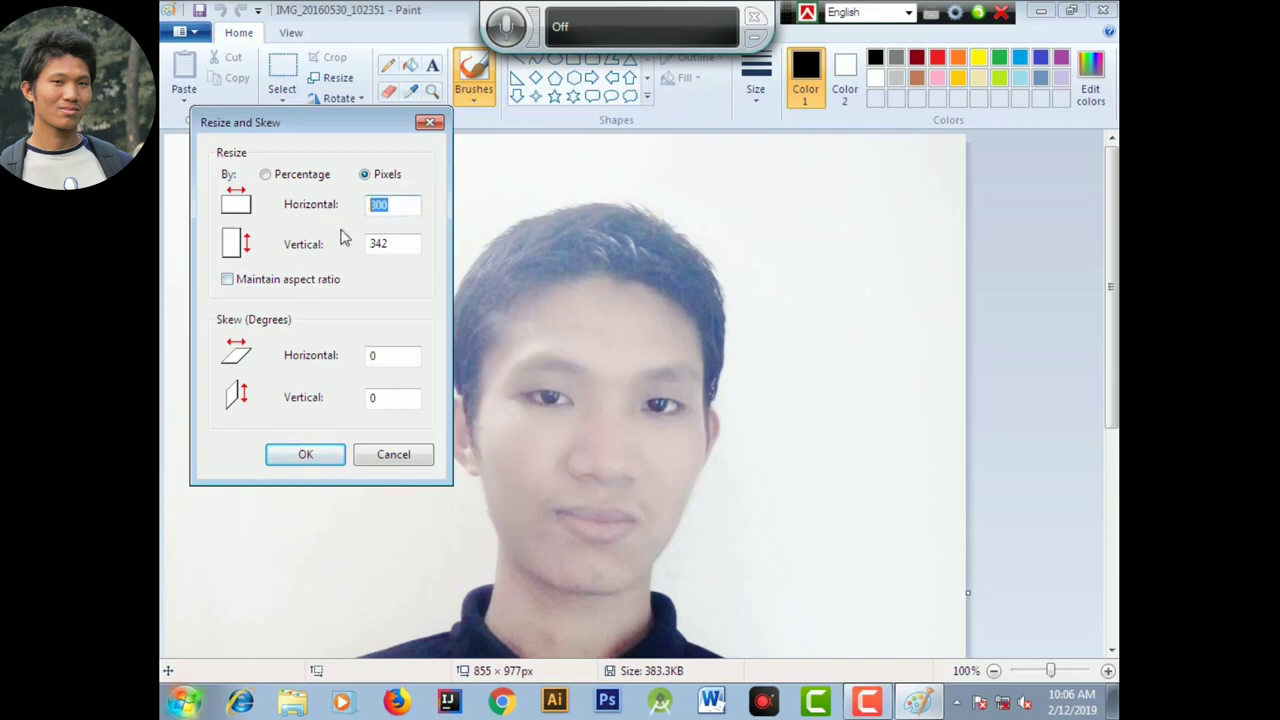
type("3")
type("00")
double_click(402, 246)
type("3")
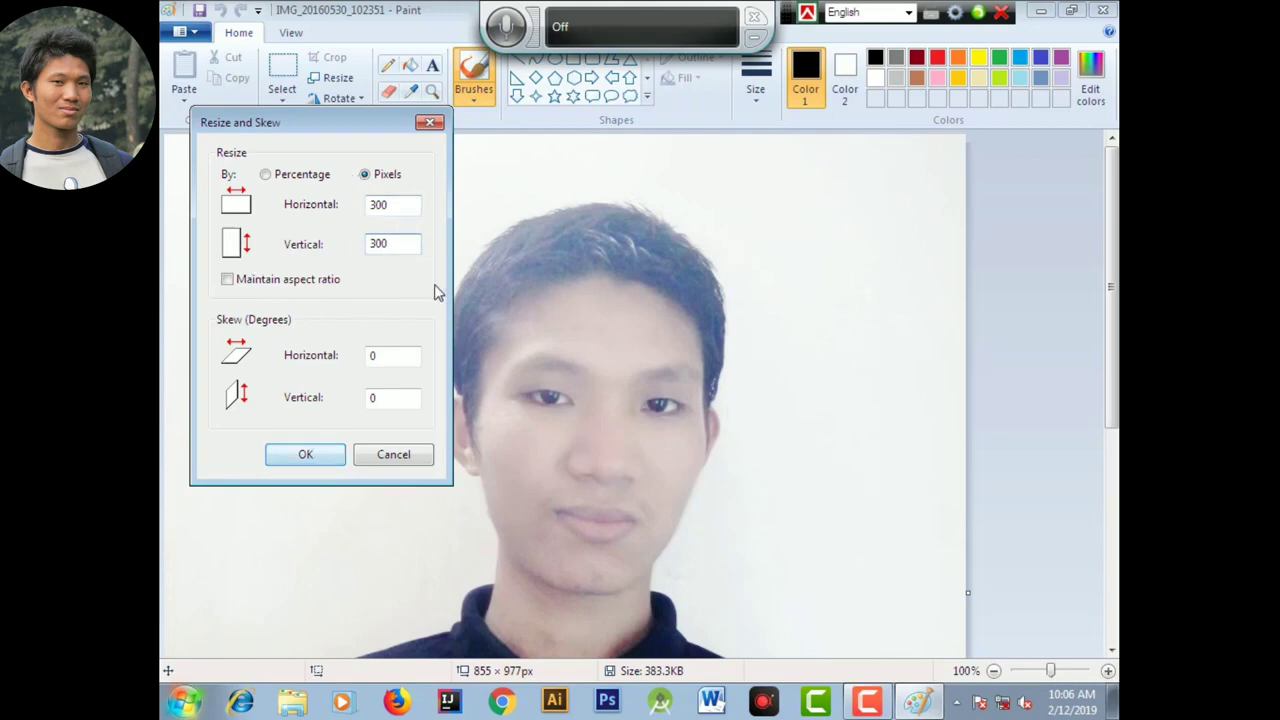
left_click(288, 467)
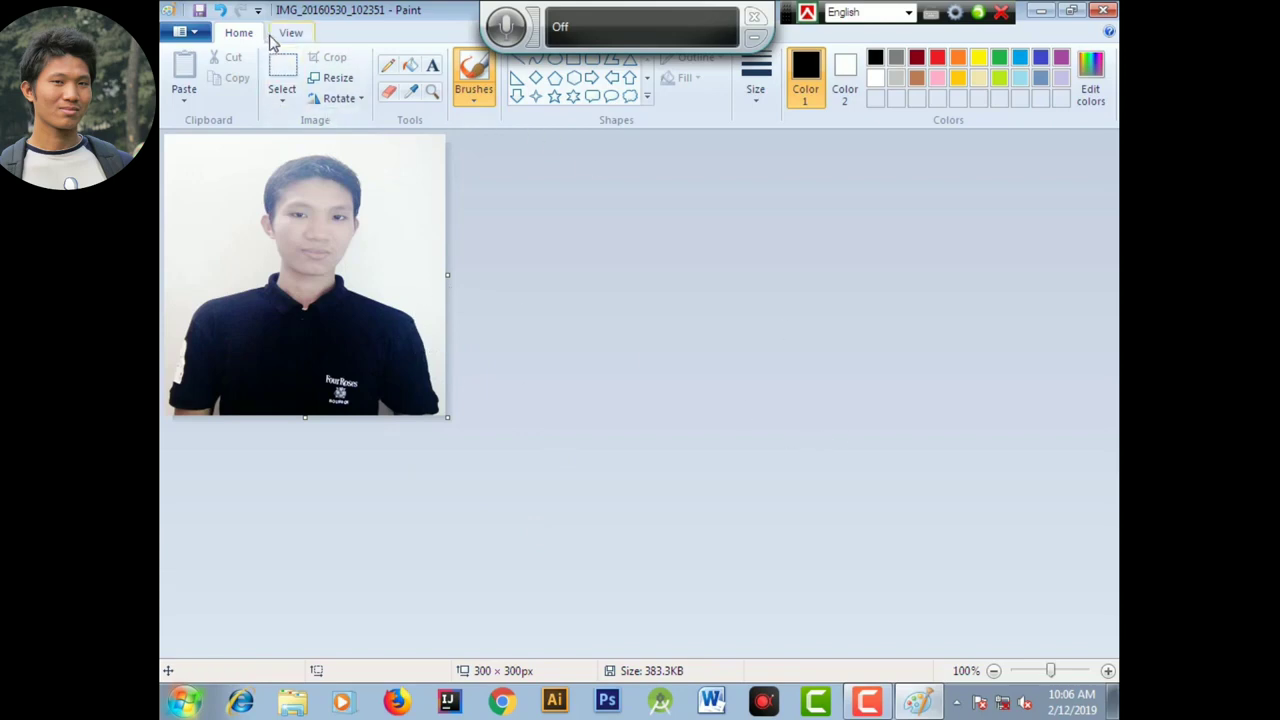
Resize the photo to 300 pixels horizontally by 80 pixels vertically without maintaining the aspect ratio.
left_click(313, 85)
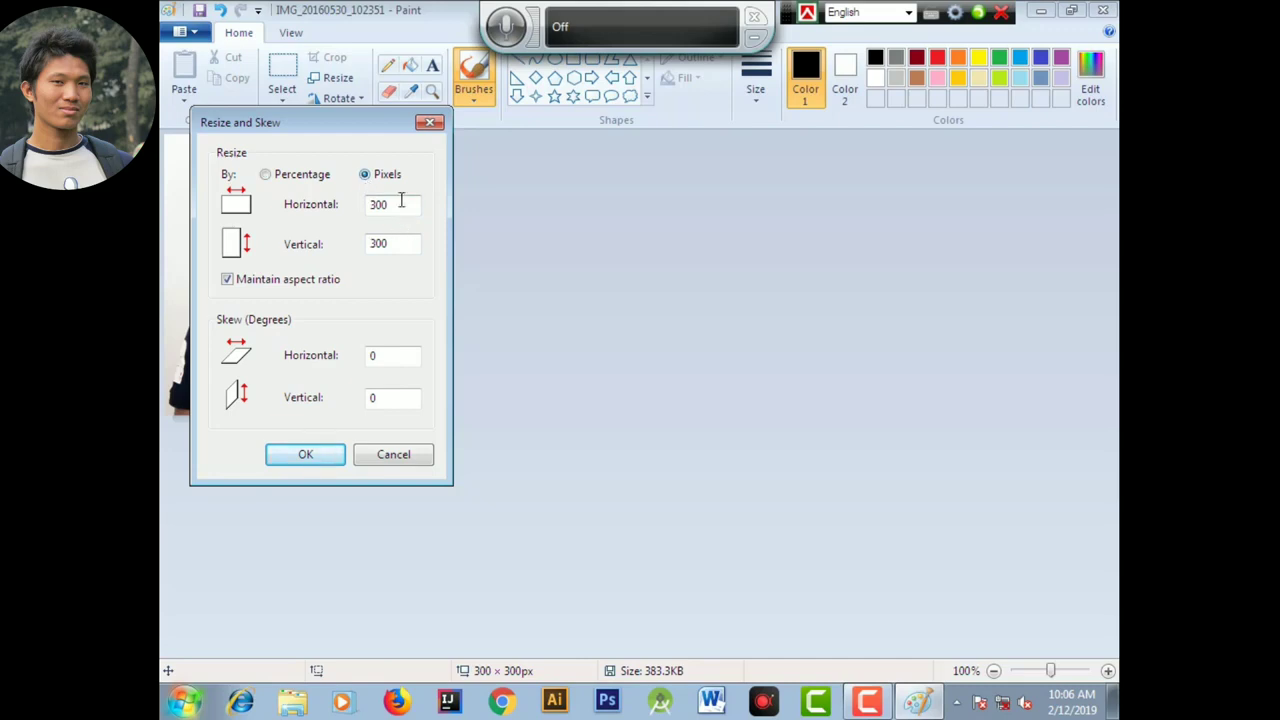
double_click(393, 247)
type("80")
left_click(228, 280)
double_click(392, 205)
double_click(383, 243)
left_click(307, 455)
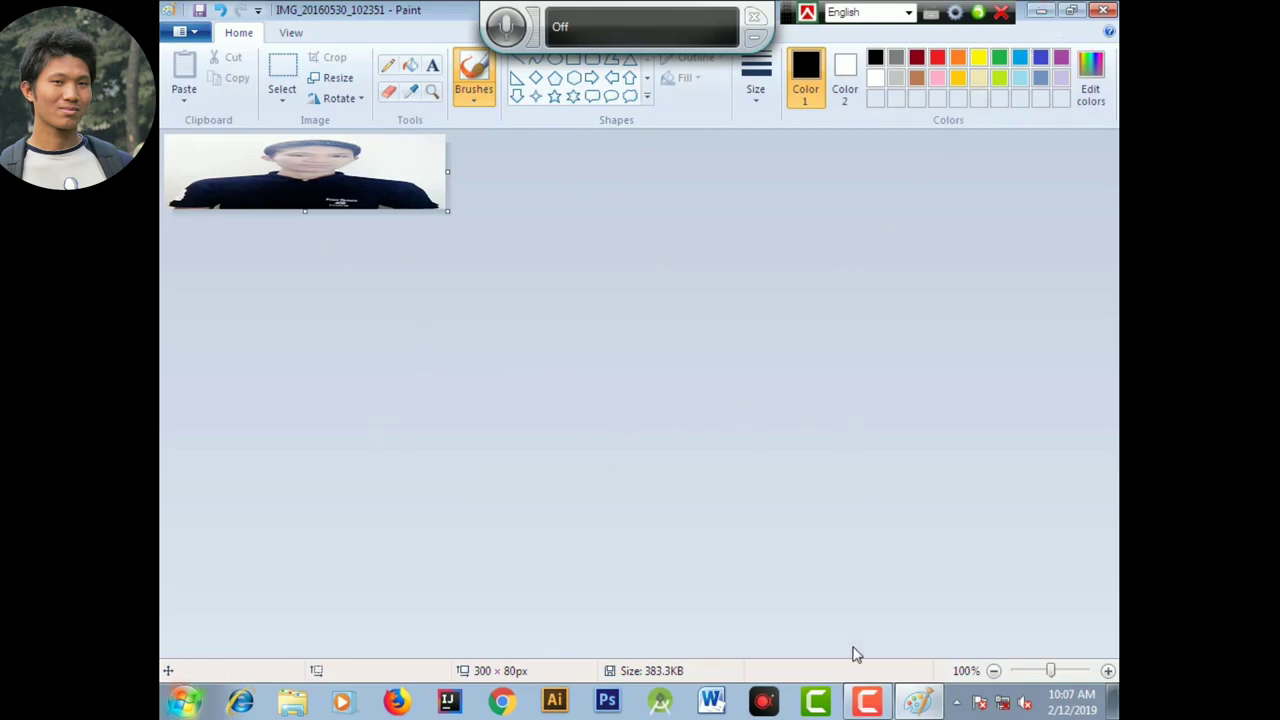
Minimize the image editor to return to the desktop.
left_click(868, 704)
left_click(868, 704)
left_click(1041, 12)
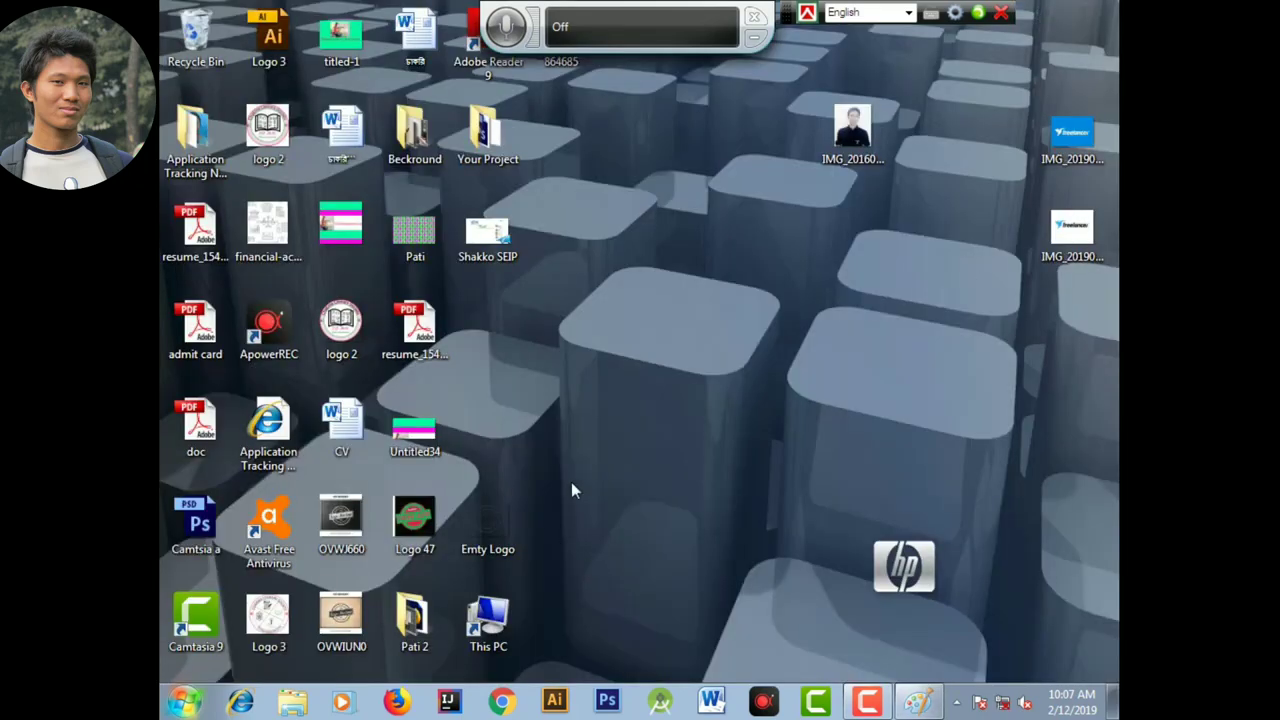
right_click(615, 387)
left_click(662, 443)
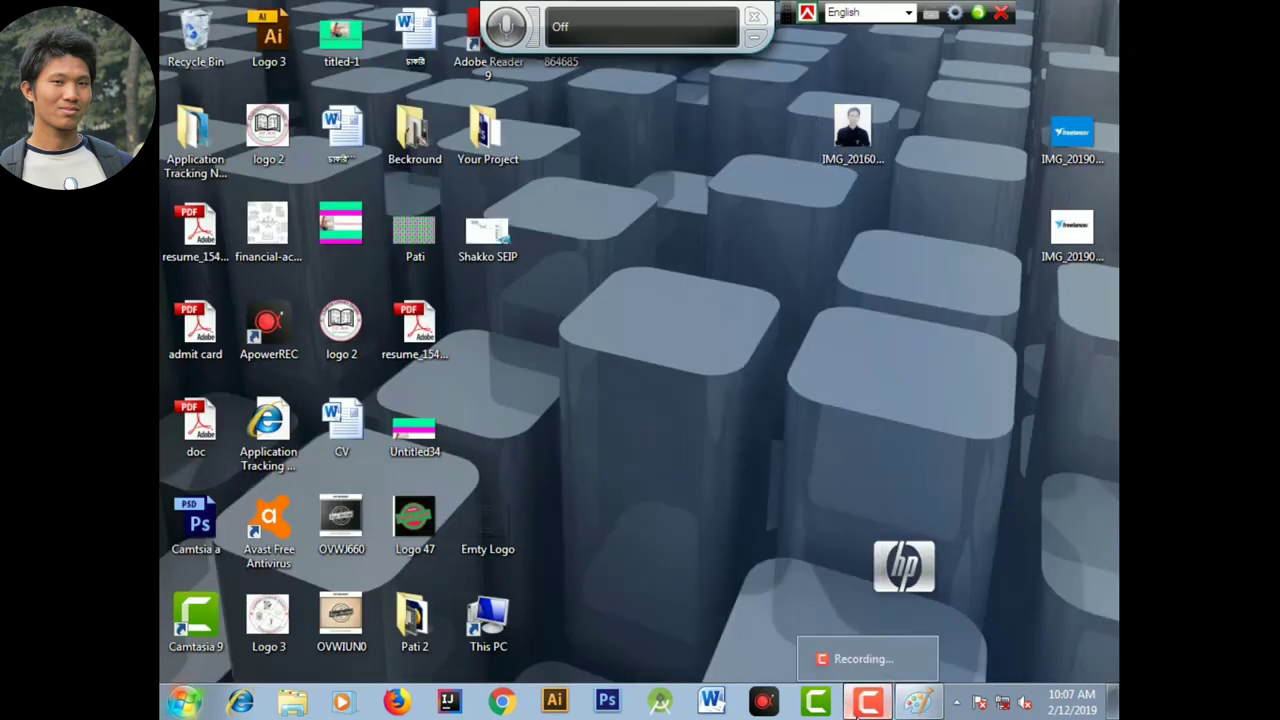
left_click(862, 705)
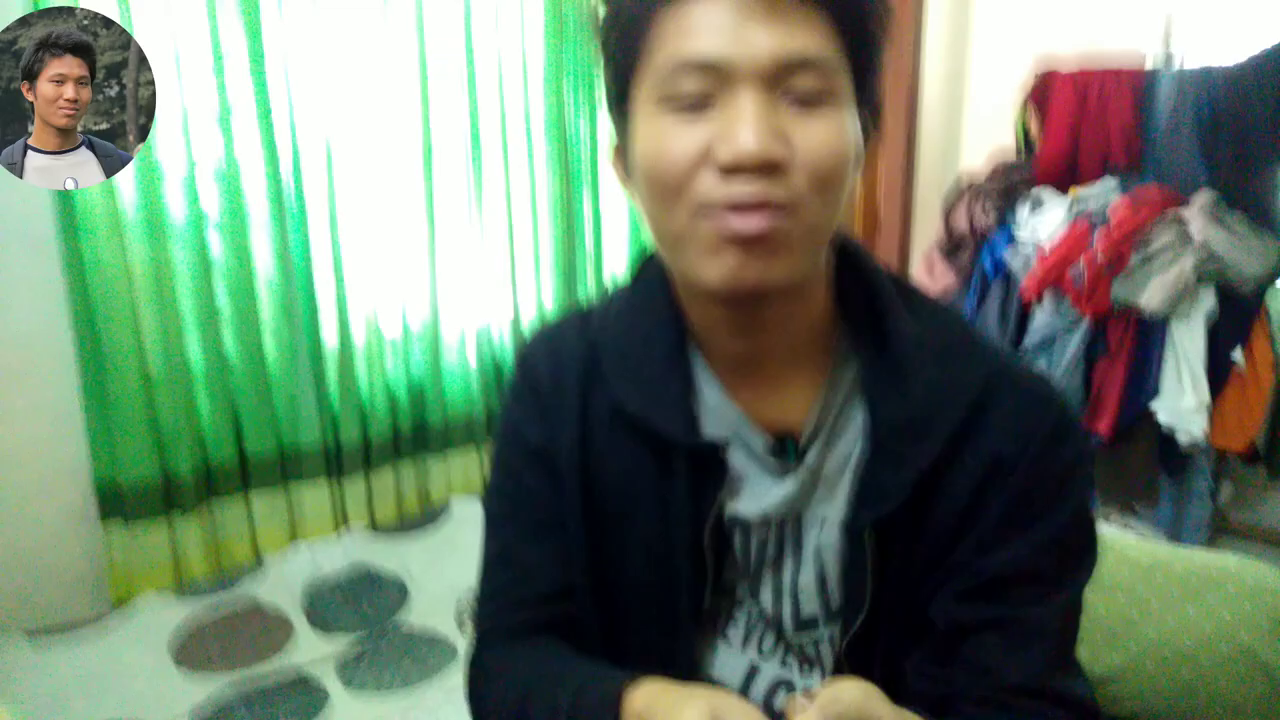